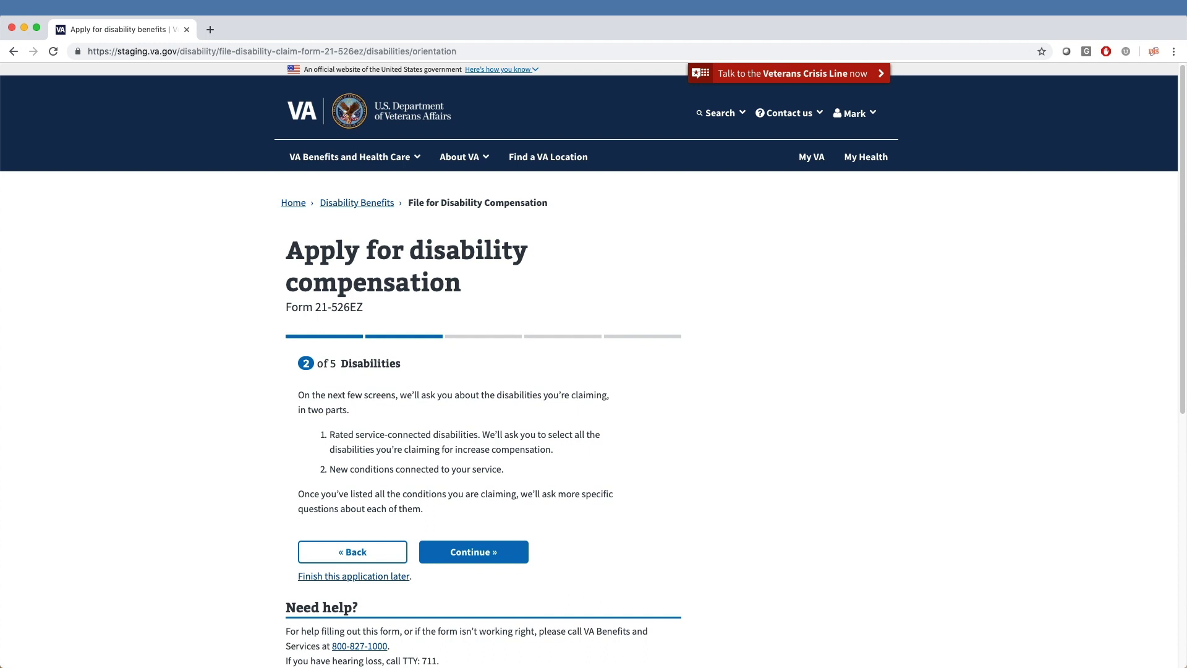
- Keep Headaches, currently rated 50%, selected as the rated disability claimed for an increase
click(489, 551)
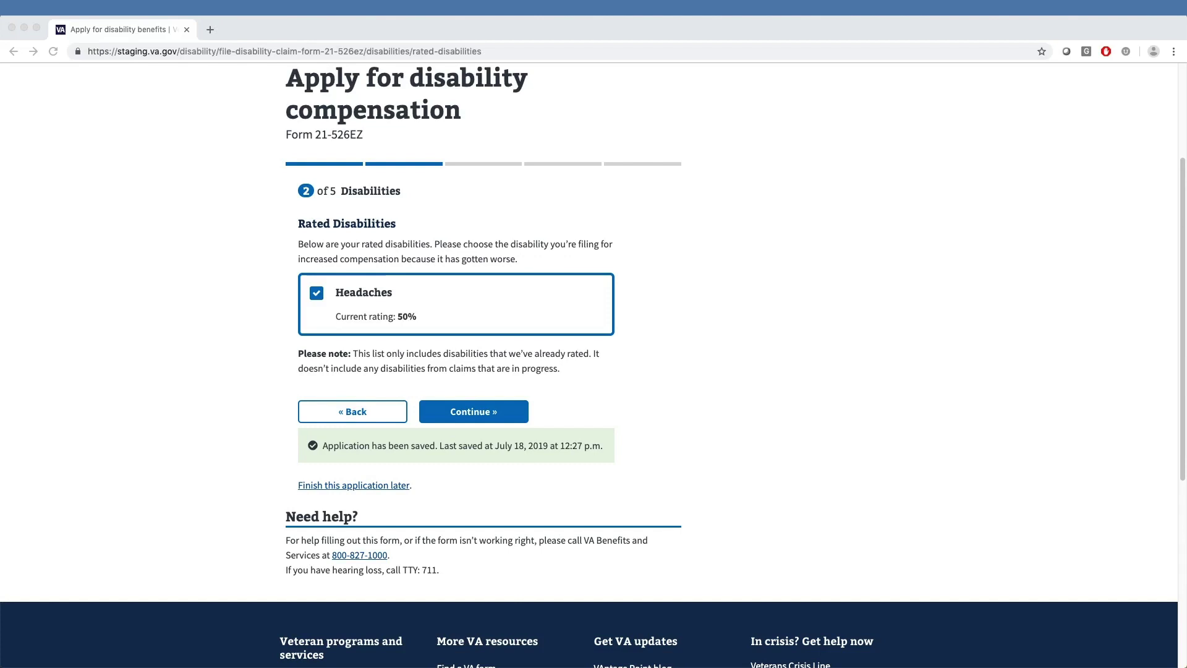
click(362, 301)
click(405, 316)
- Answer Yes to claiming new conditions and go to the new-conditions list
click(481, 411)
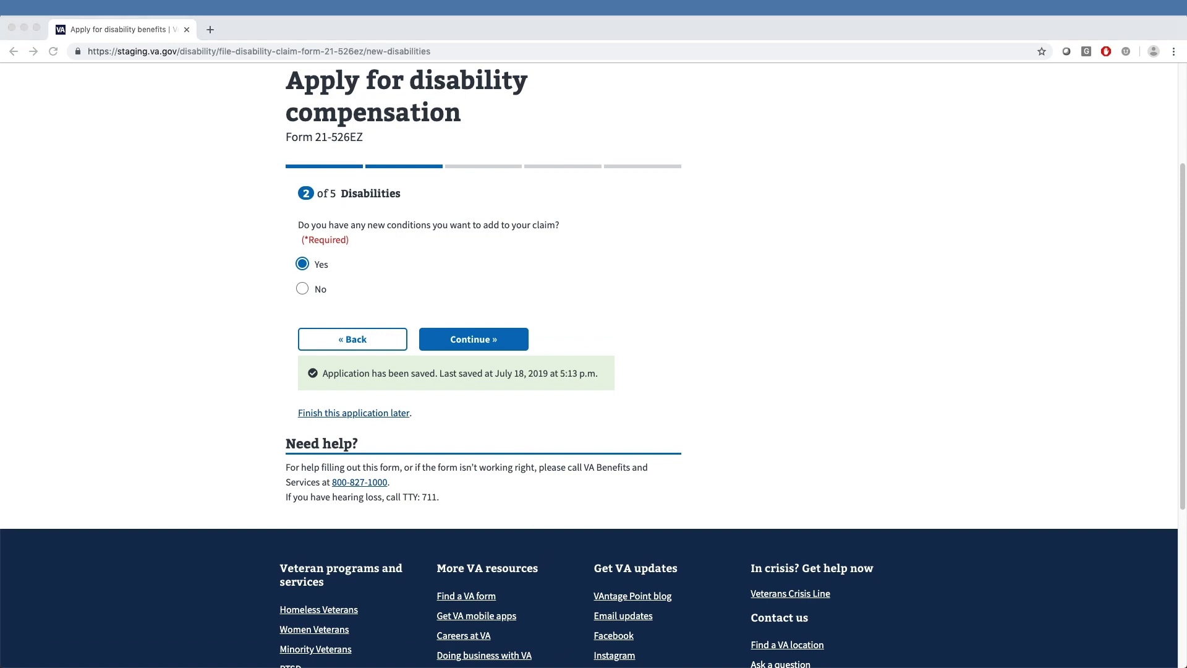
click(303, 264)
click(485, 338)
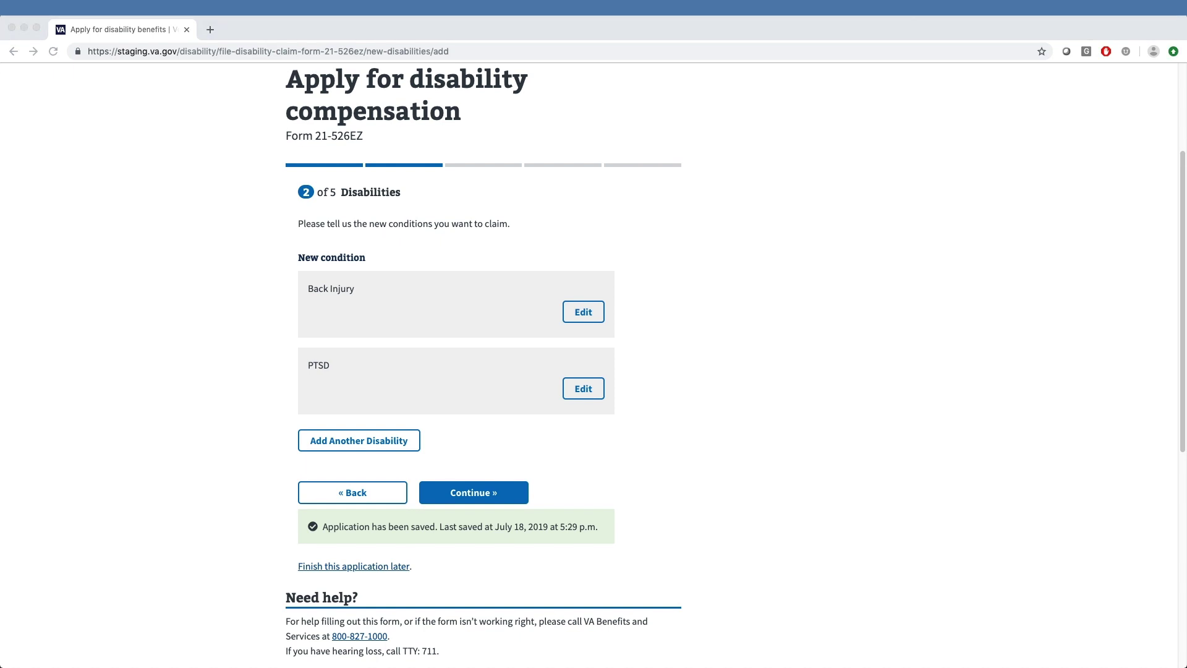
- Review and update the Back Injury entry so Back Injury and PTSD are listed
click(583, 312)
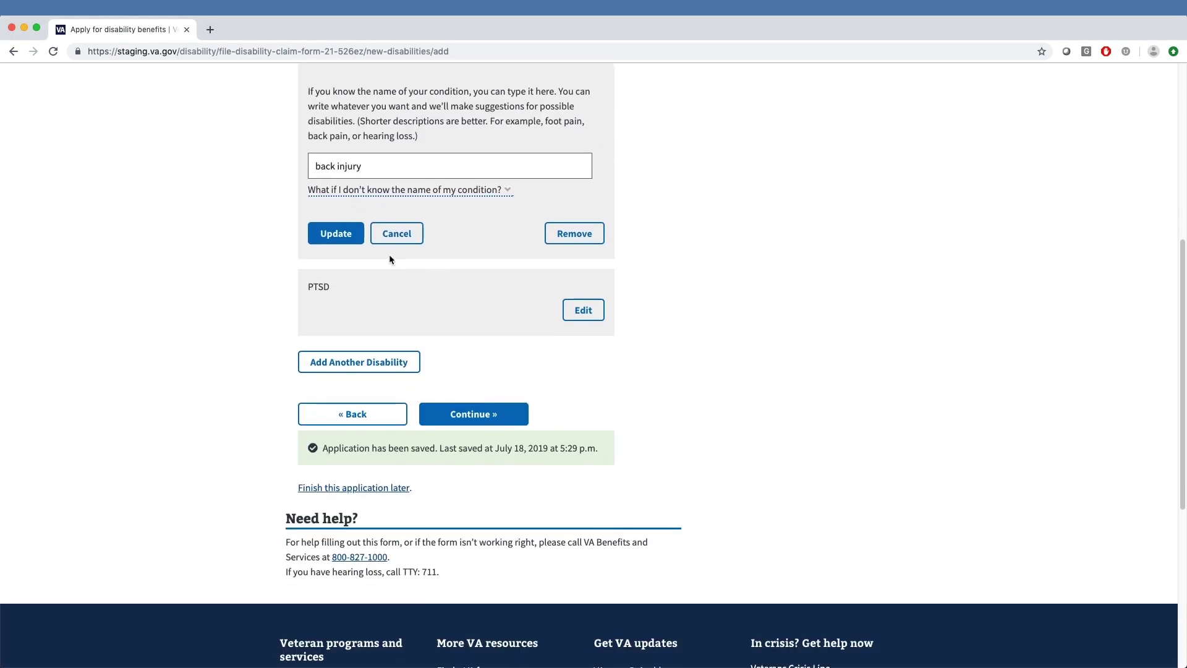
click(374, 164)
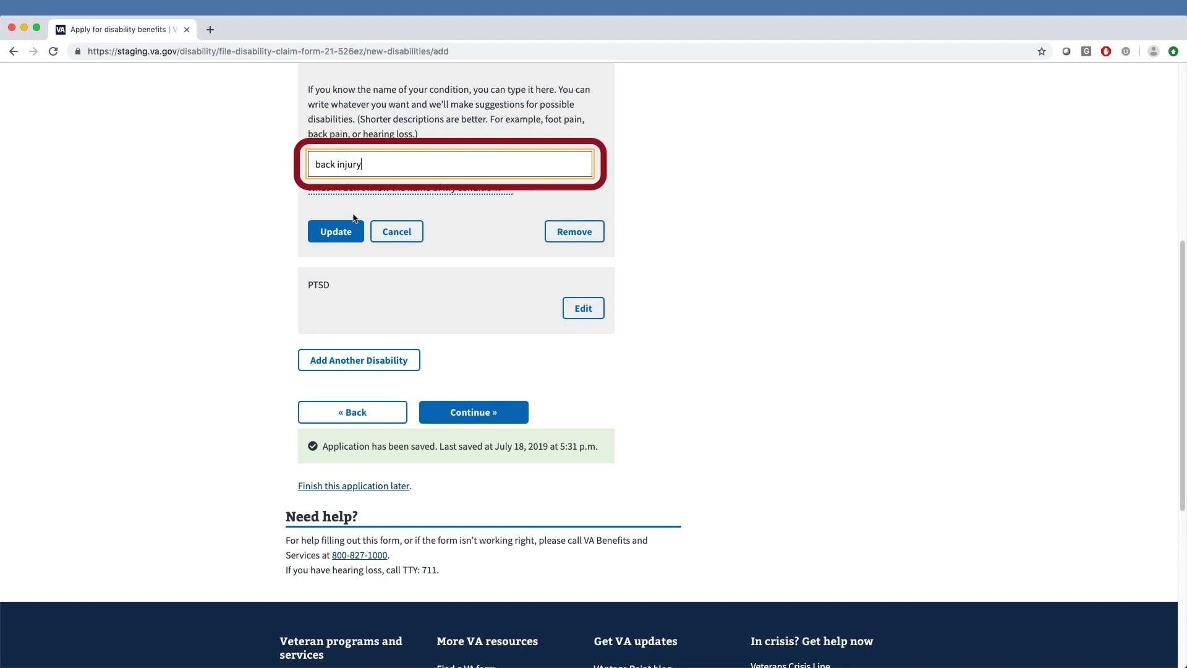
click(510, 189)
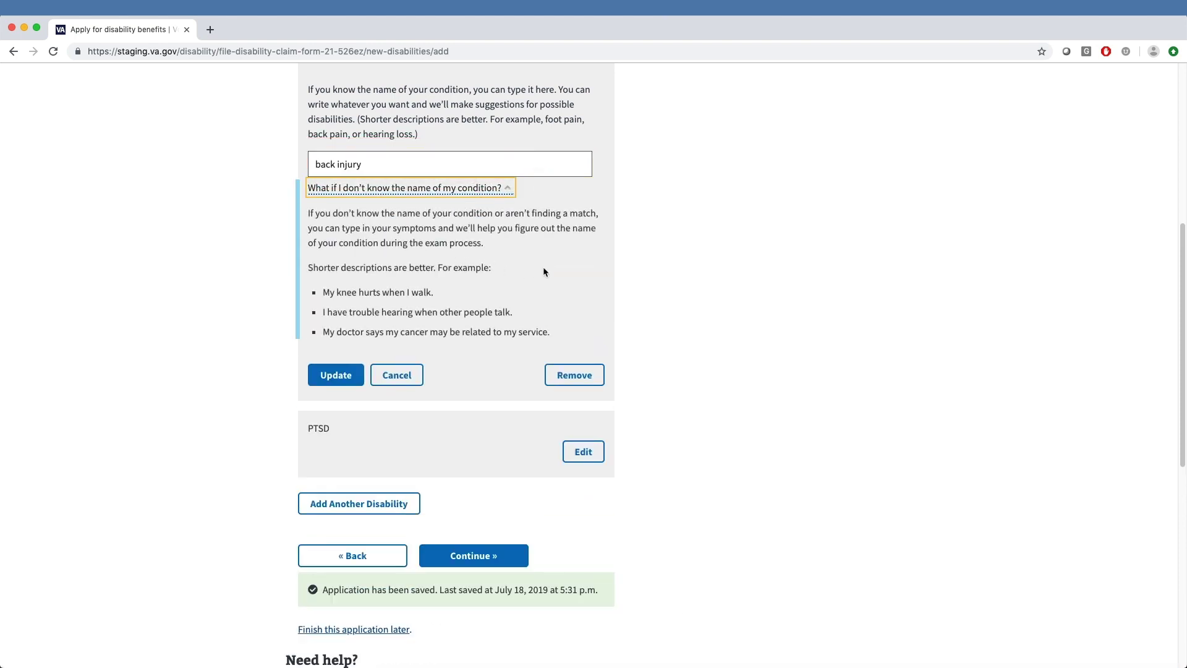
click(335, 374)
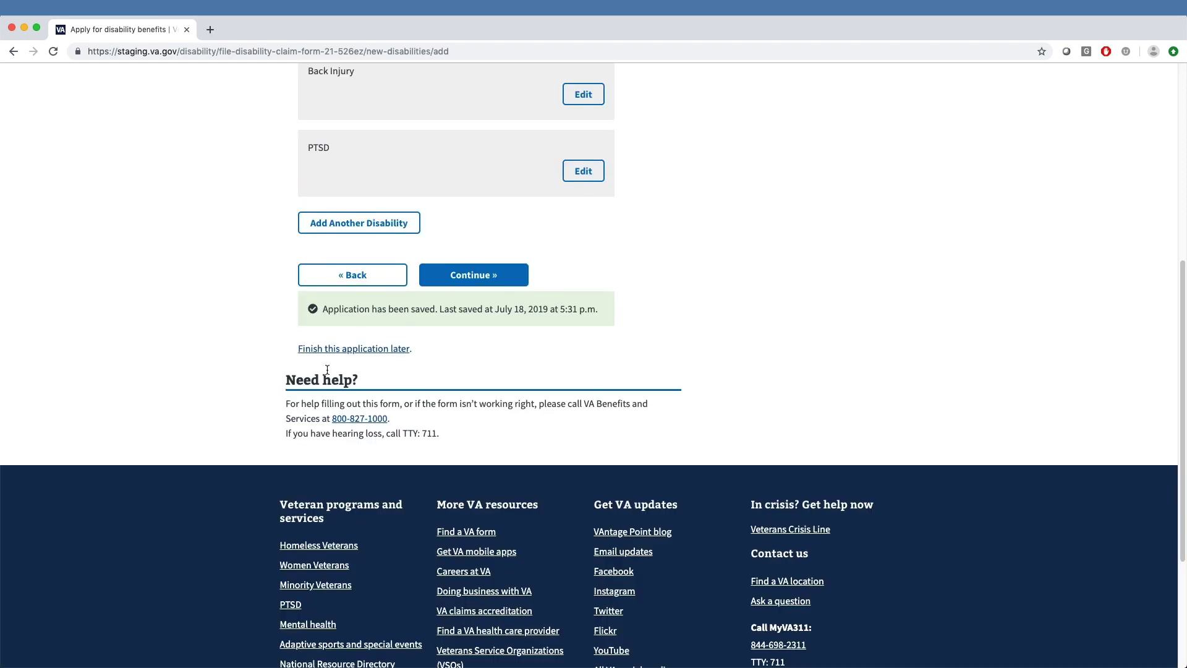
scroll(623, 260, up, 5)
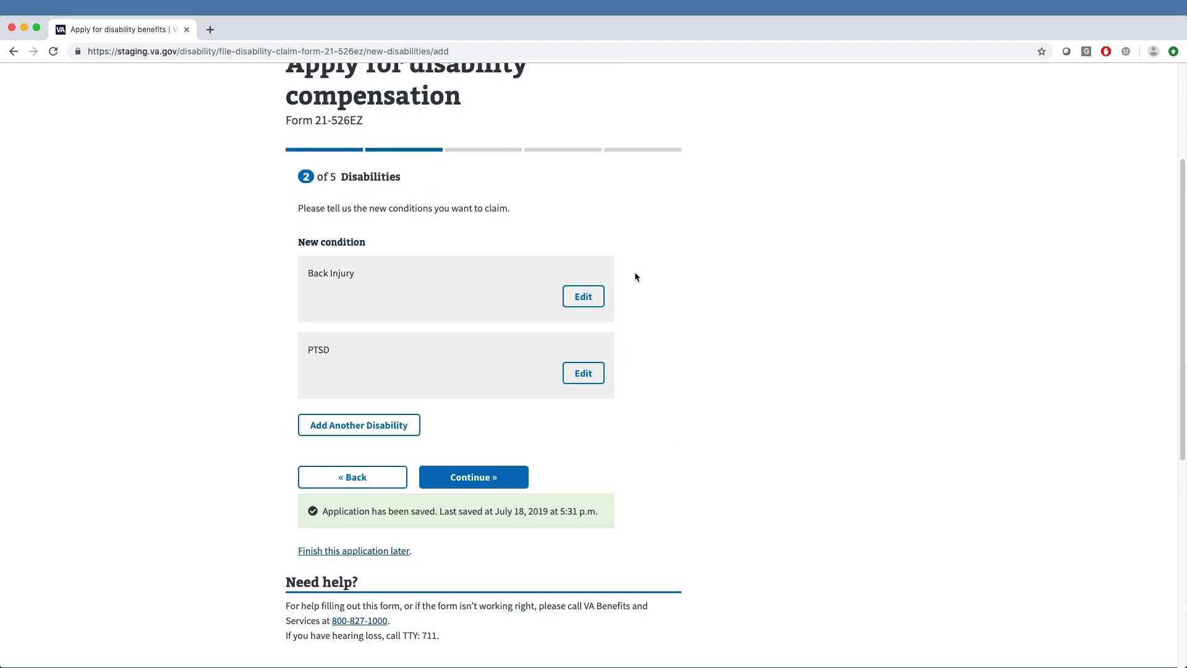
scroll(636, 277, up, 1)
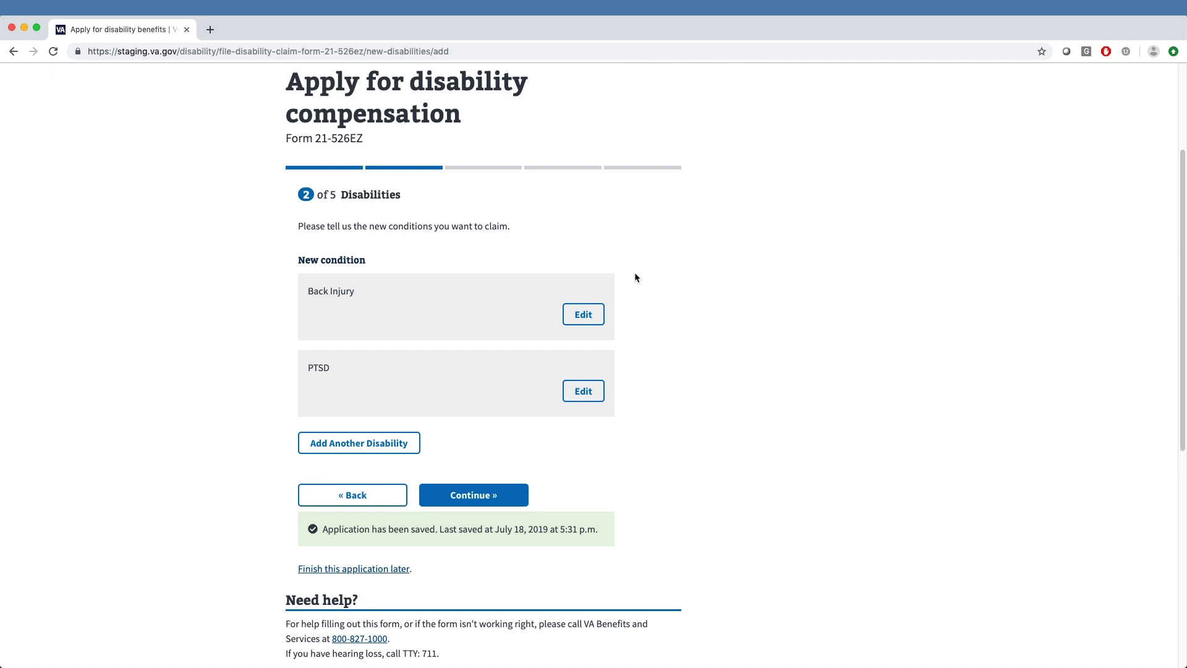
- Mark Back Injury as caused by an in-service injury or exposure and describe it
click(499, 495)
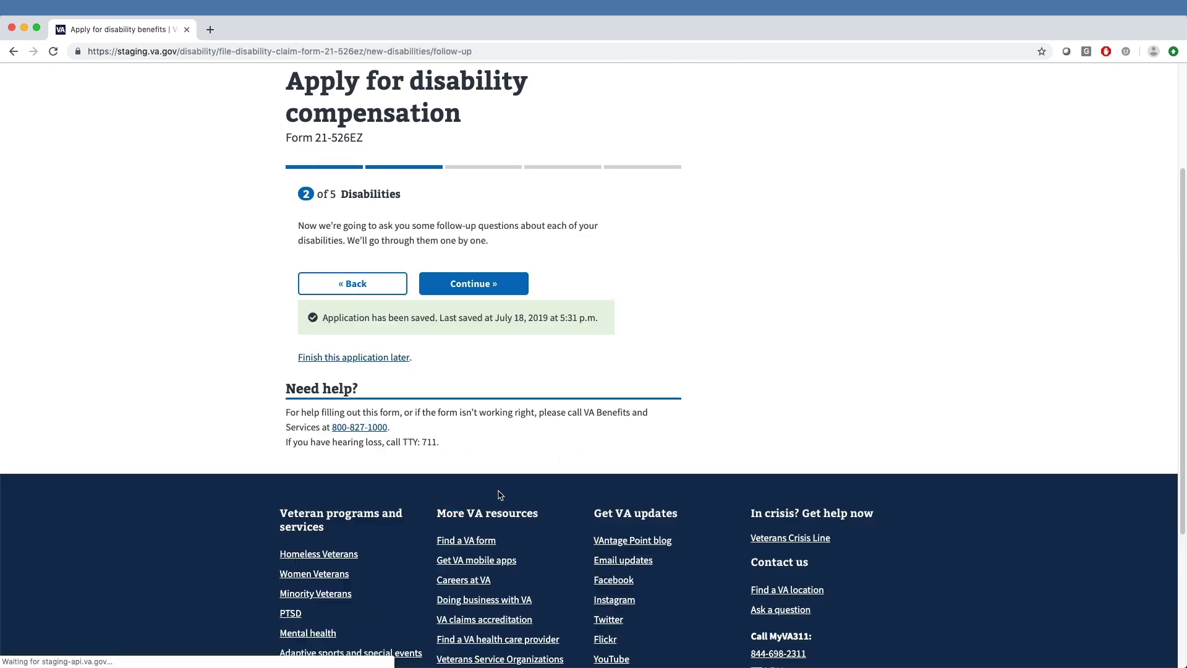
click(495, 283)
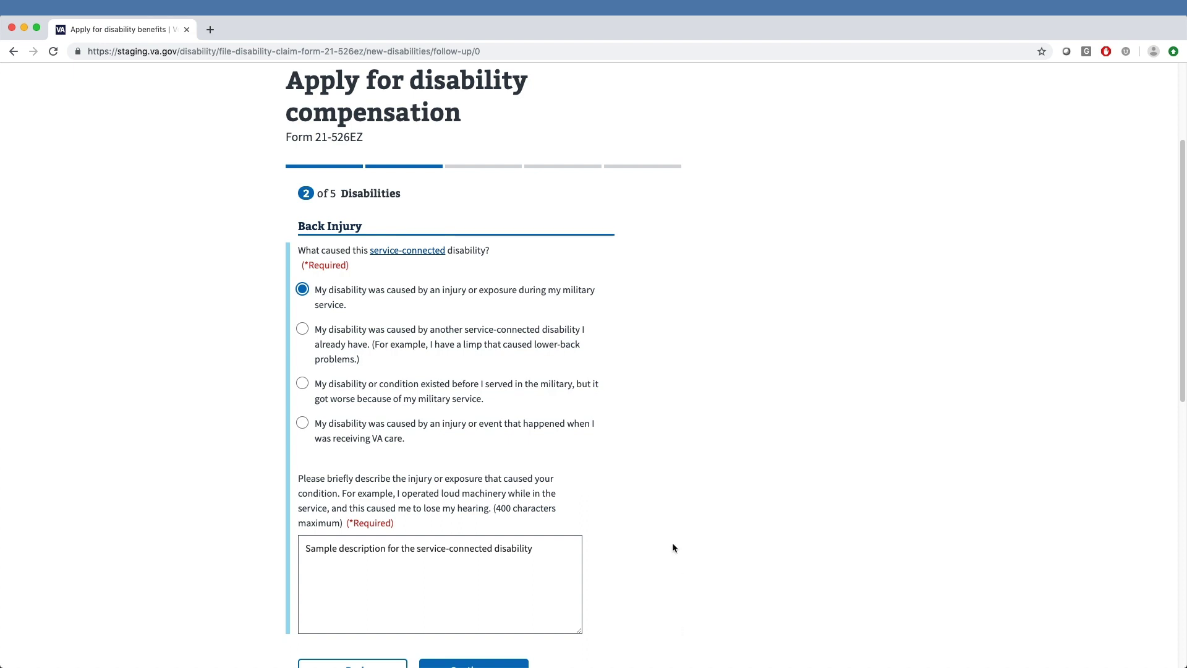
scroll(673, 543, down, 3)
click(477, 562)
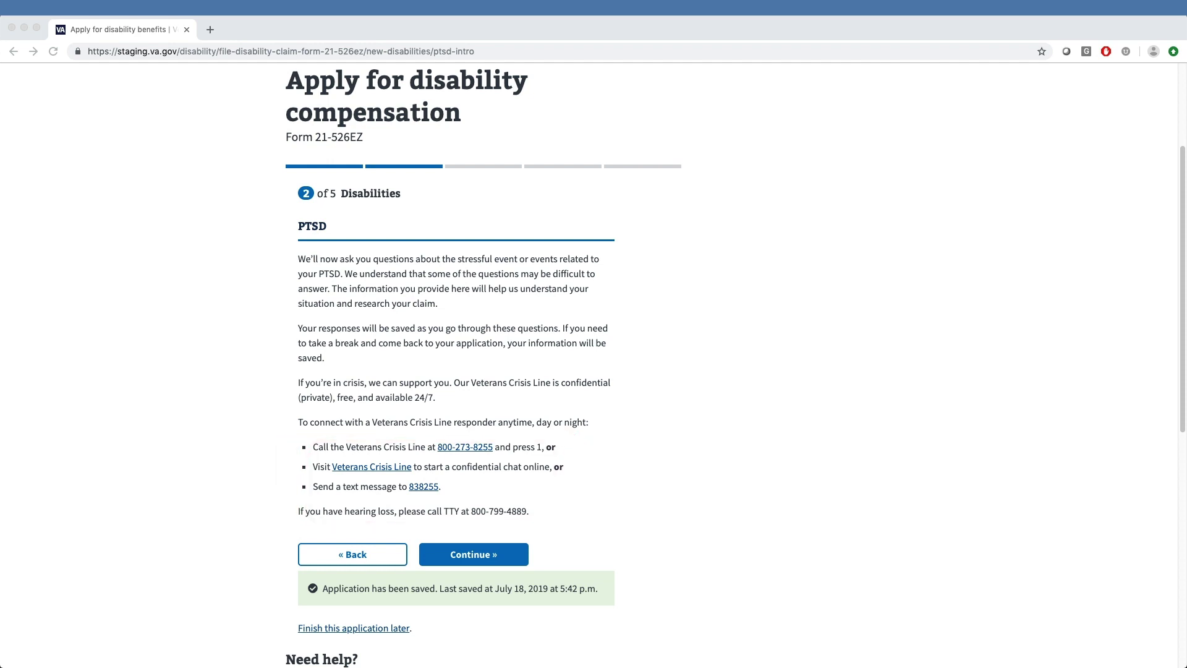
- Pass the PTSD introduction and select Combat as the PTSD event type
click(492, 557)
click(491, 556)
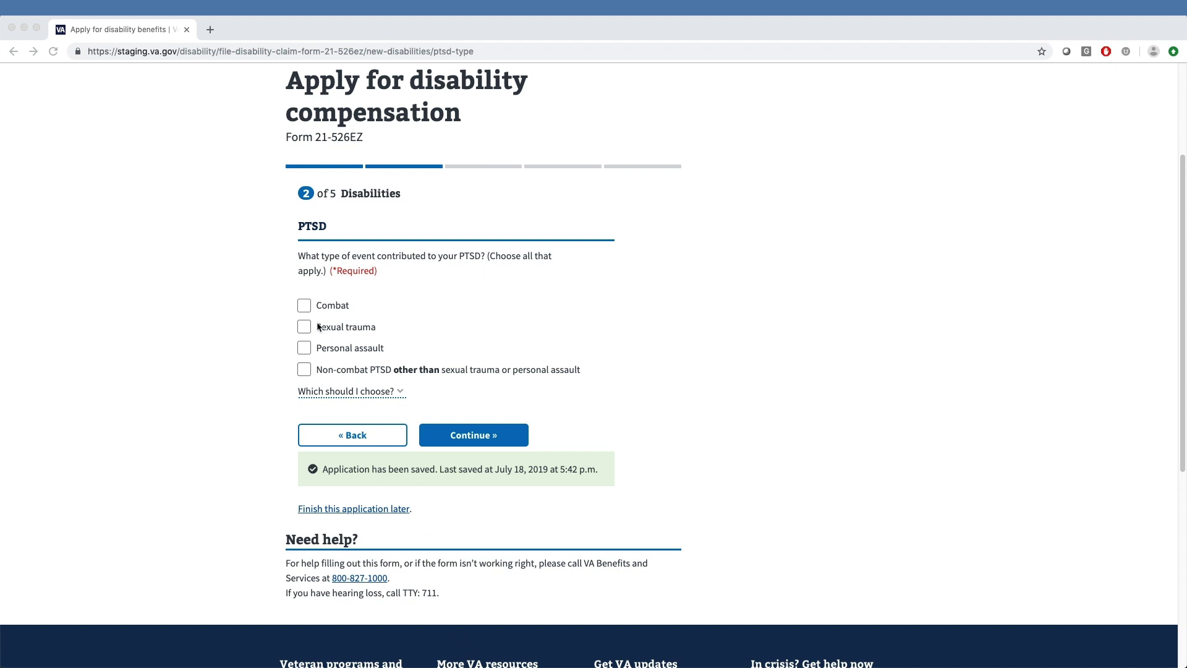
click(303, 306)
click(304, 305)
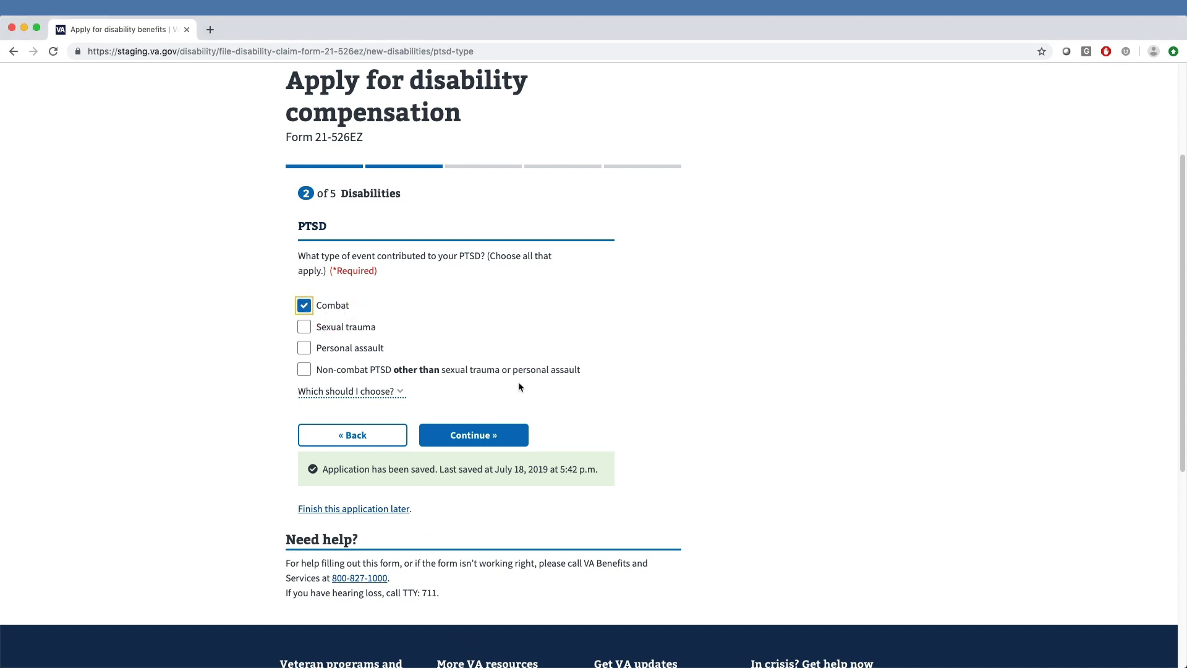
click(493, 436)
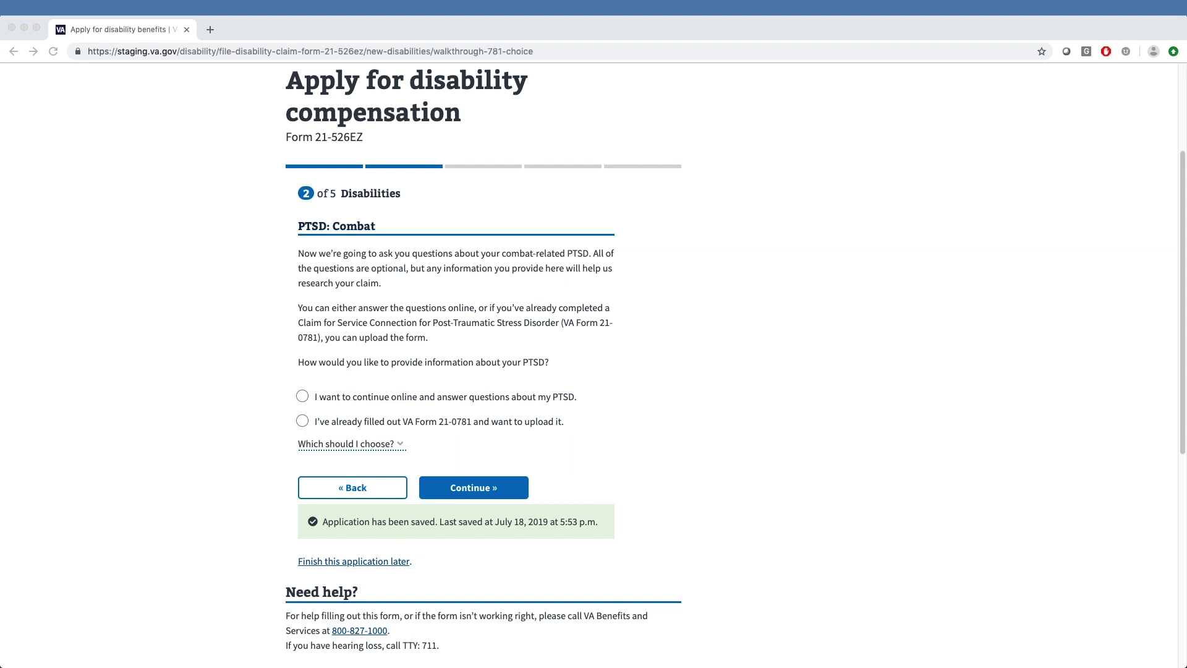
- Choose to answer PTSD questions online, passing medals and event-date pages to the assignment page
click(303, 396)
click(302, 397)
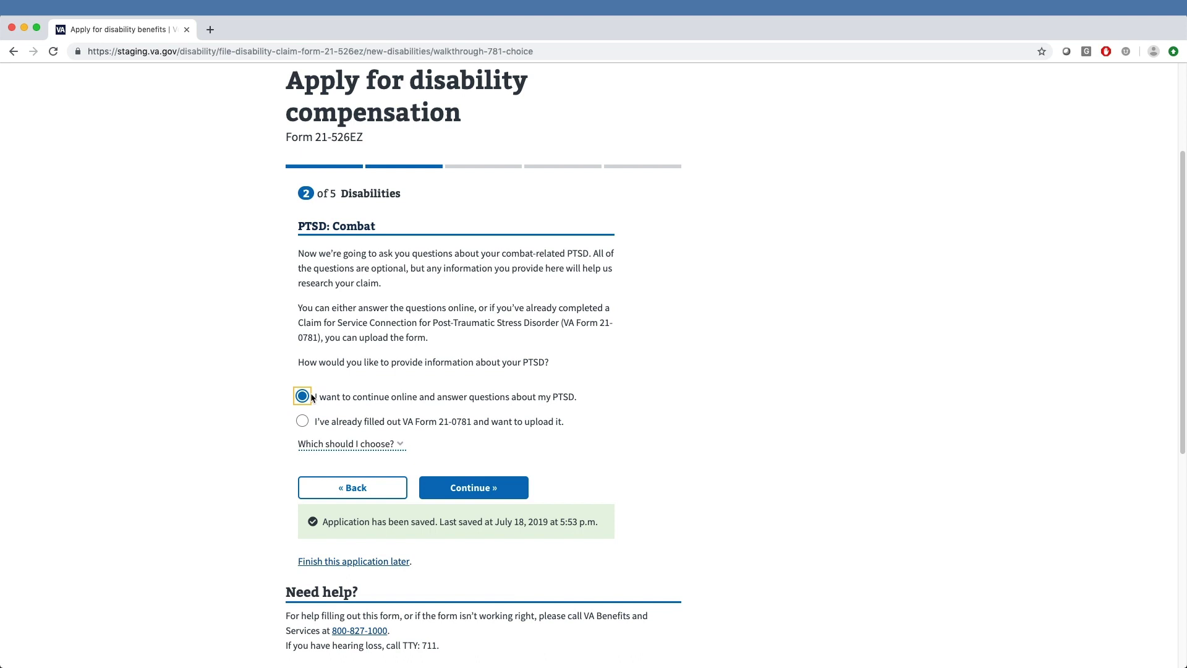
click(490, 487)
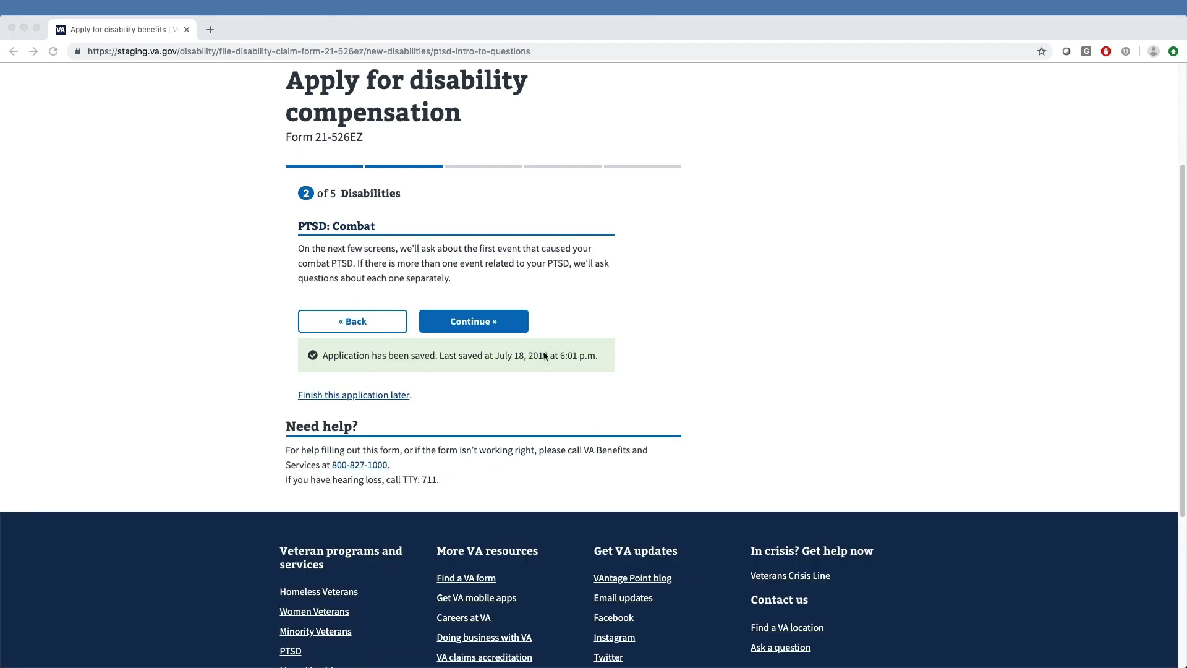
click(474, 321)
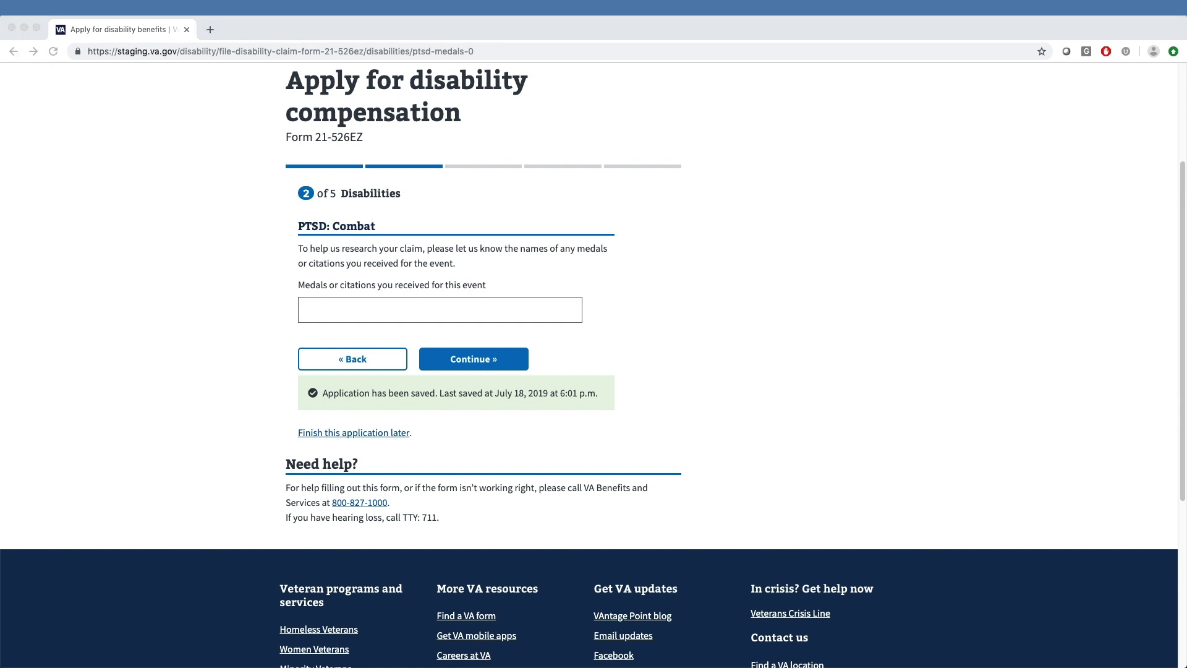
click(474, 359)
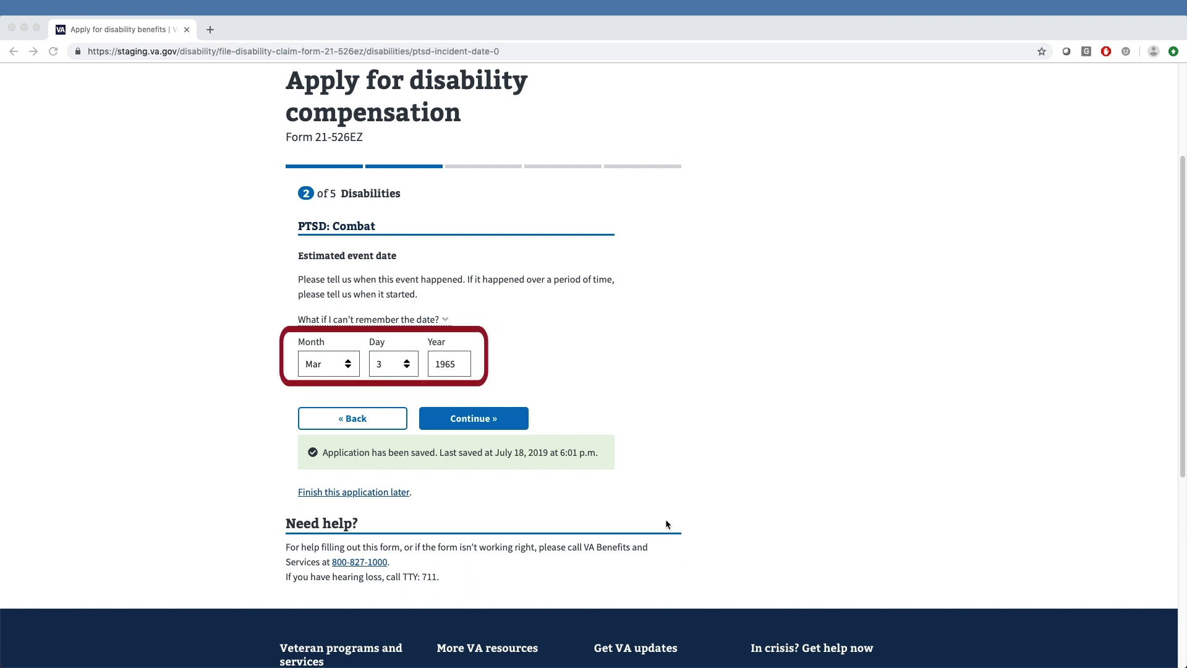
click(488, 422)
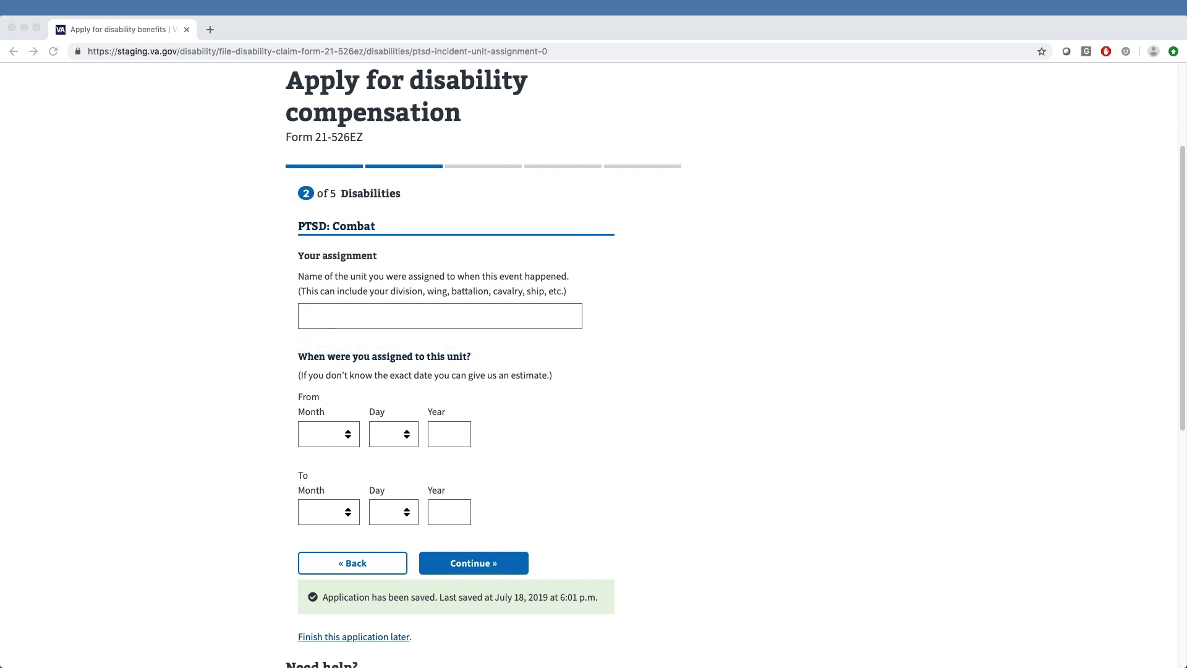
- Leave unit and event location blank and answer No to anyone else injured or killed
click(469, 561)
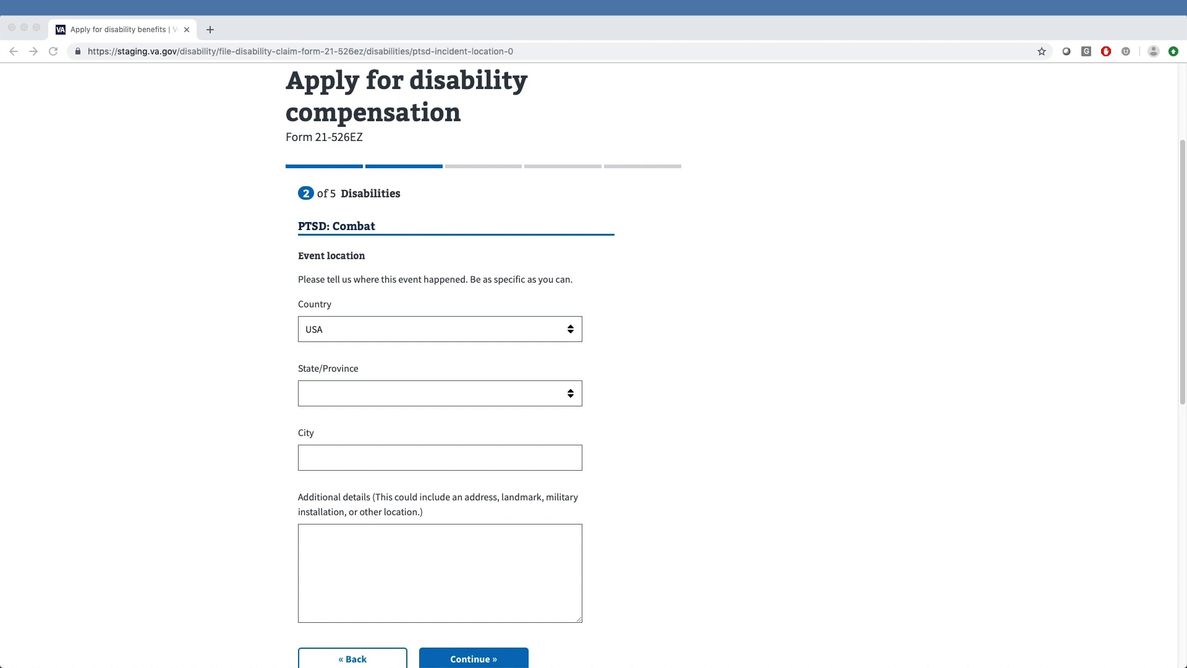
click(504, 656)
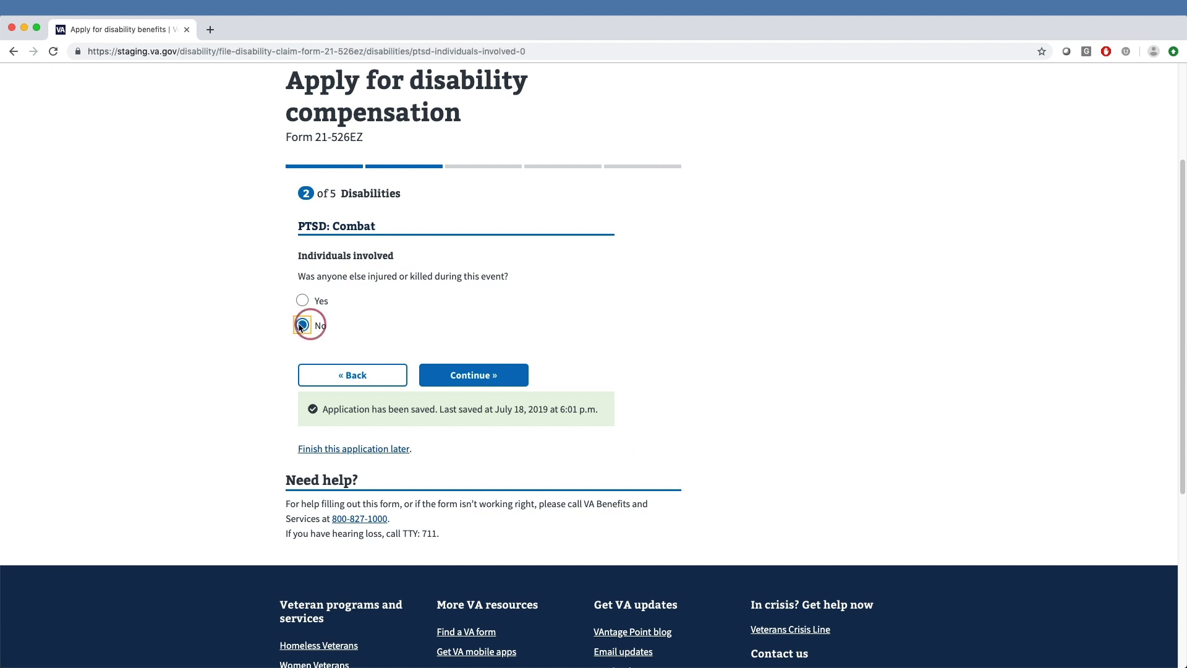
click(471, 373)
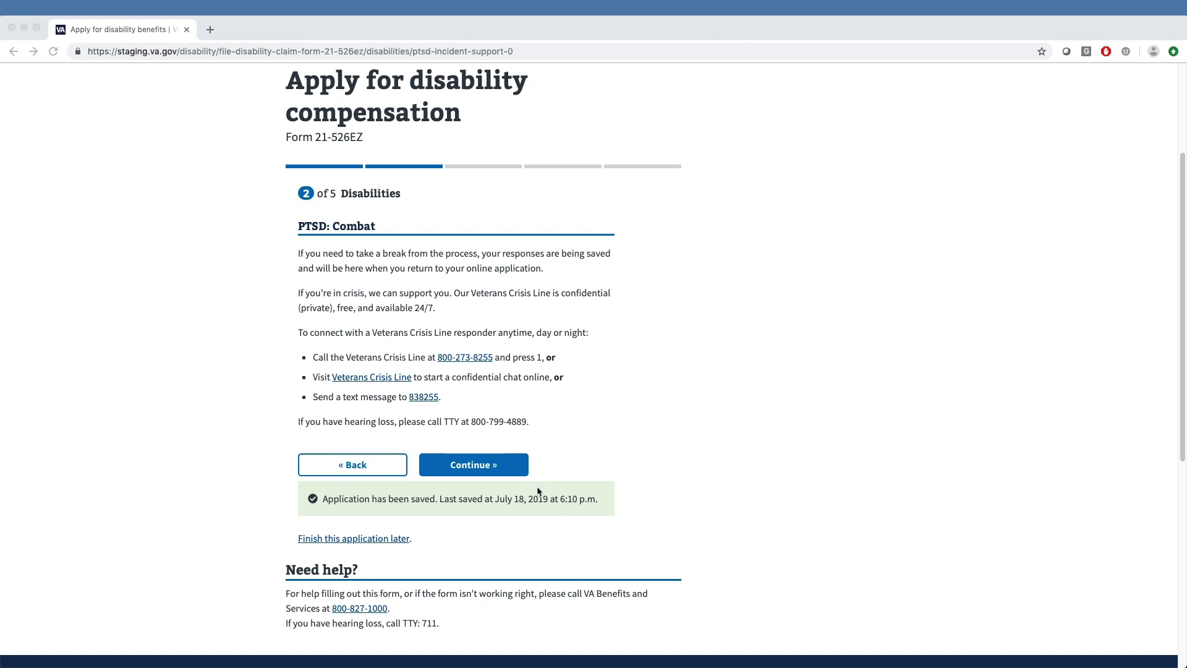
- Skip the crisis page and event description, and answer No to another event or situation
click(507, 471)
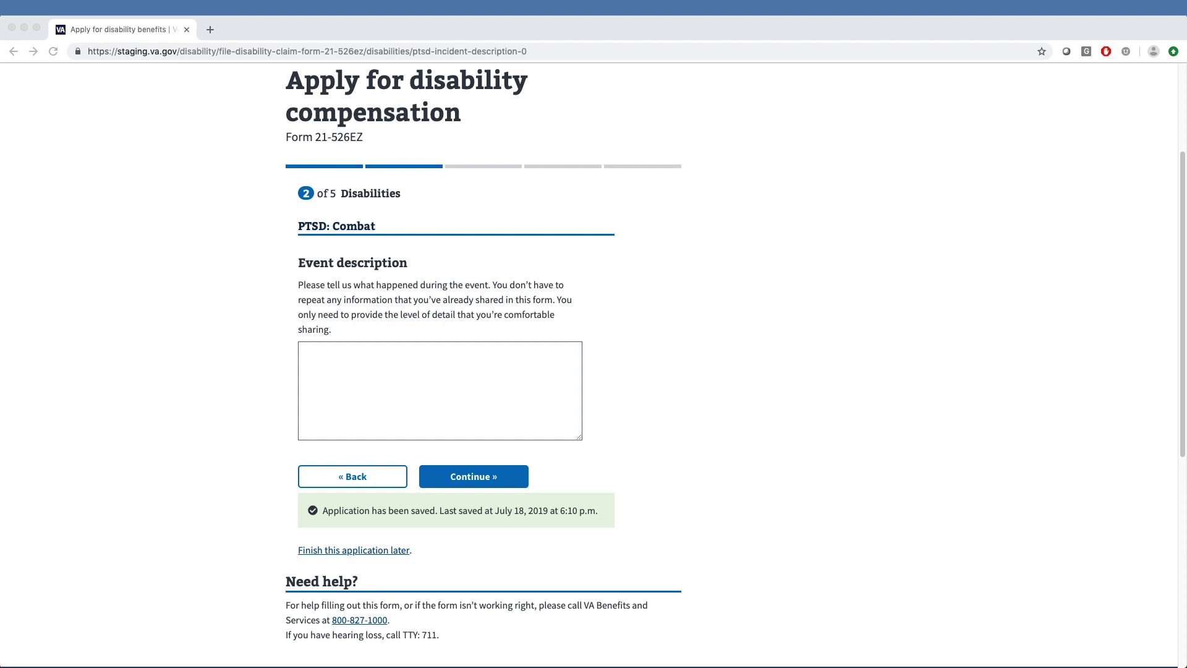
click(498, 479)
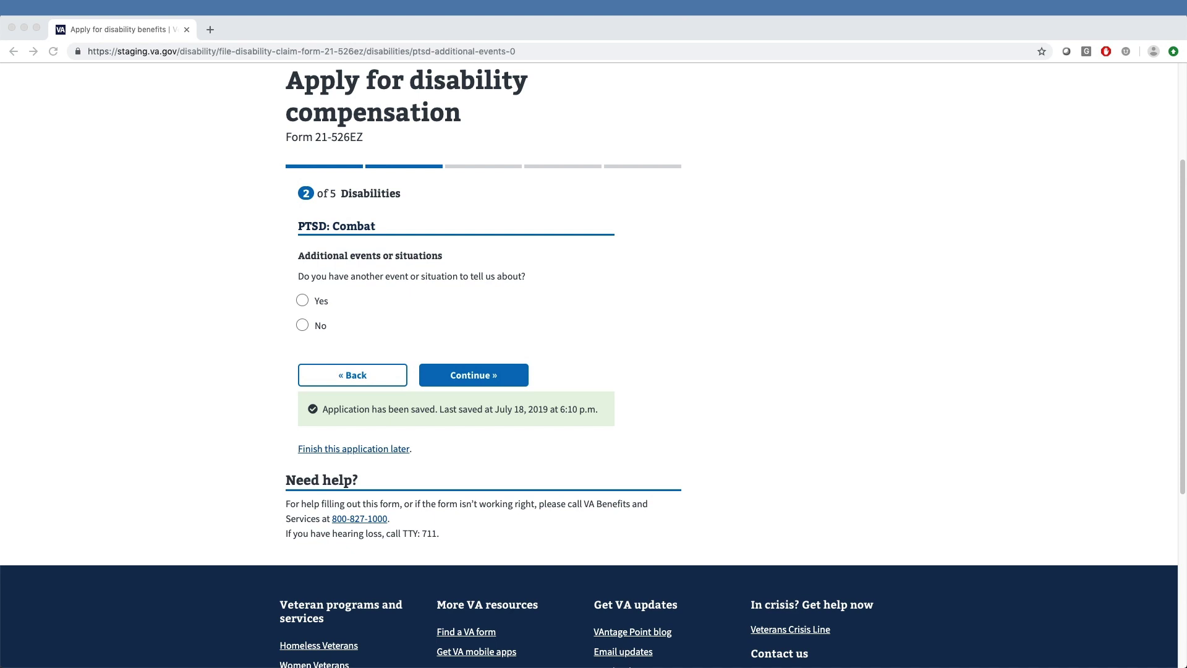
click(302, 325)
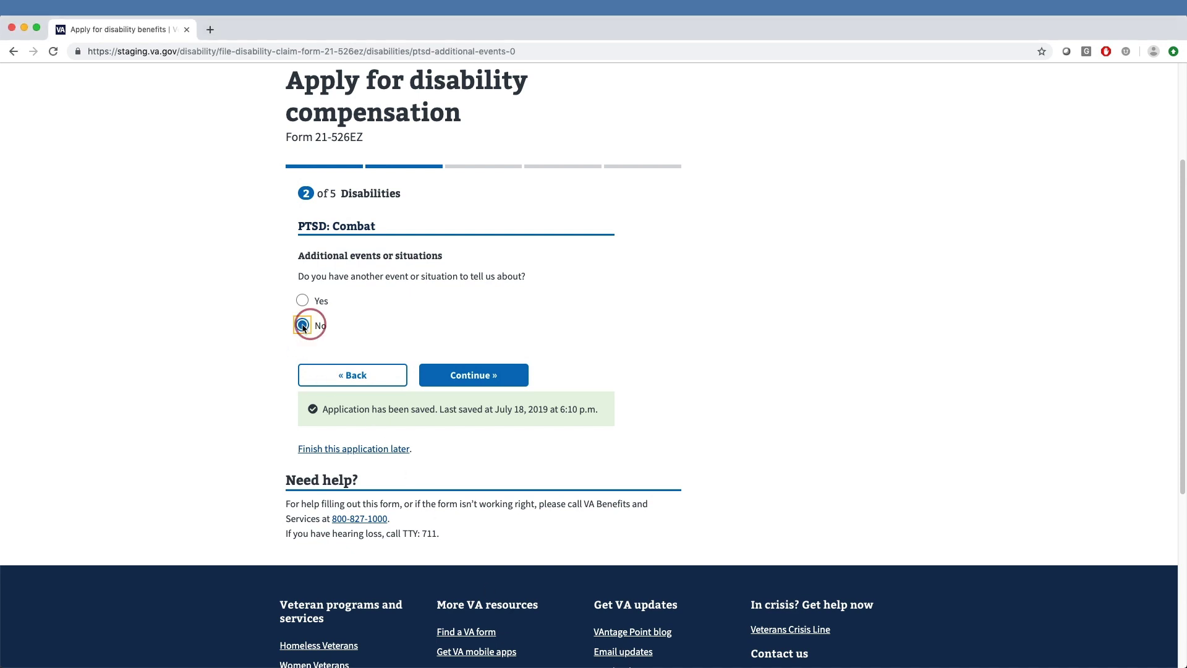
click(504, 377)
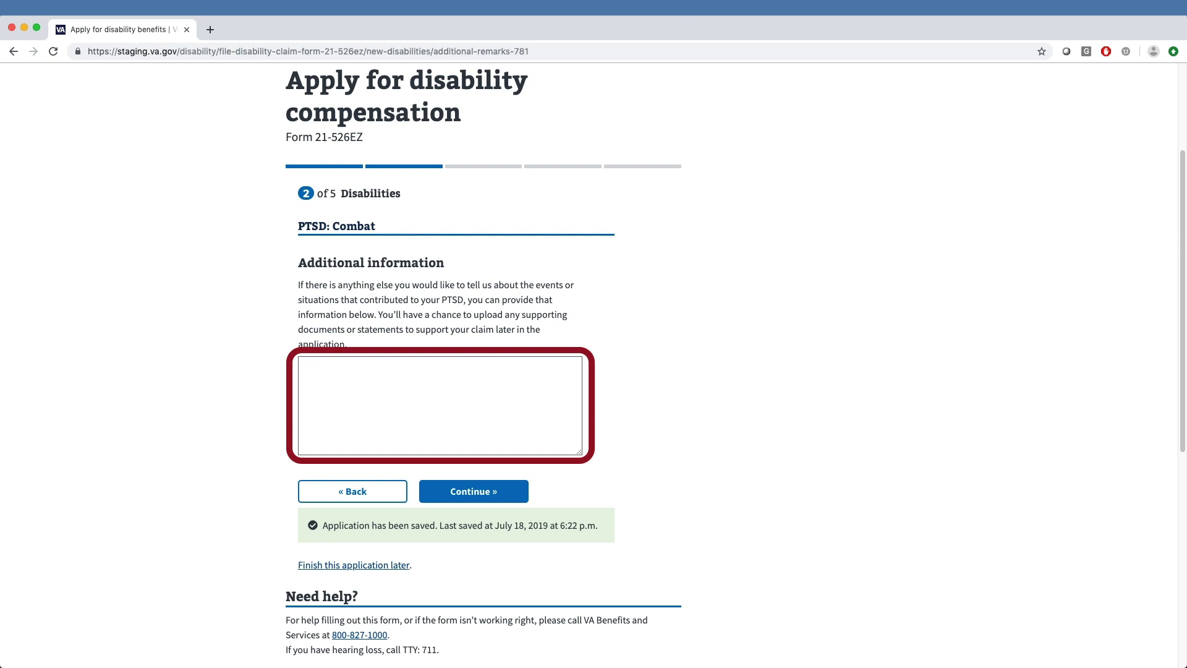
- Skip the additional PTSD information and answer No to ever being a prisoner of war
click(502, 490)
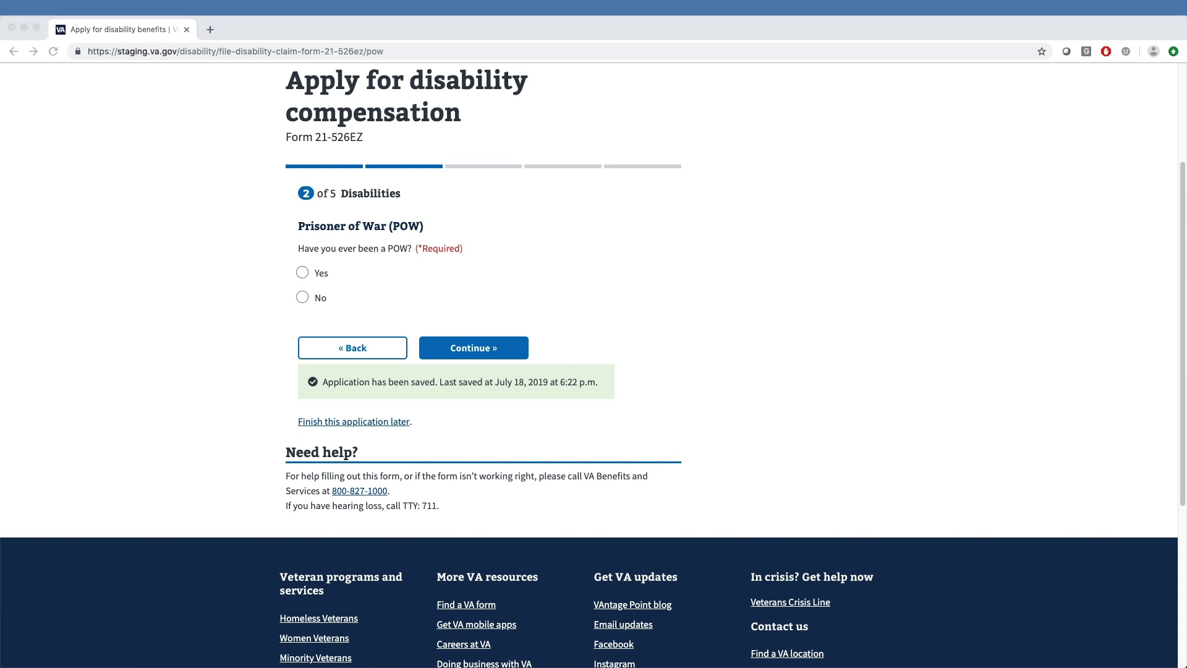
click(303, 297)
click(482, 340)
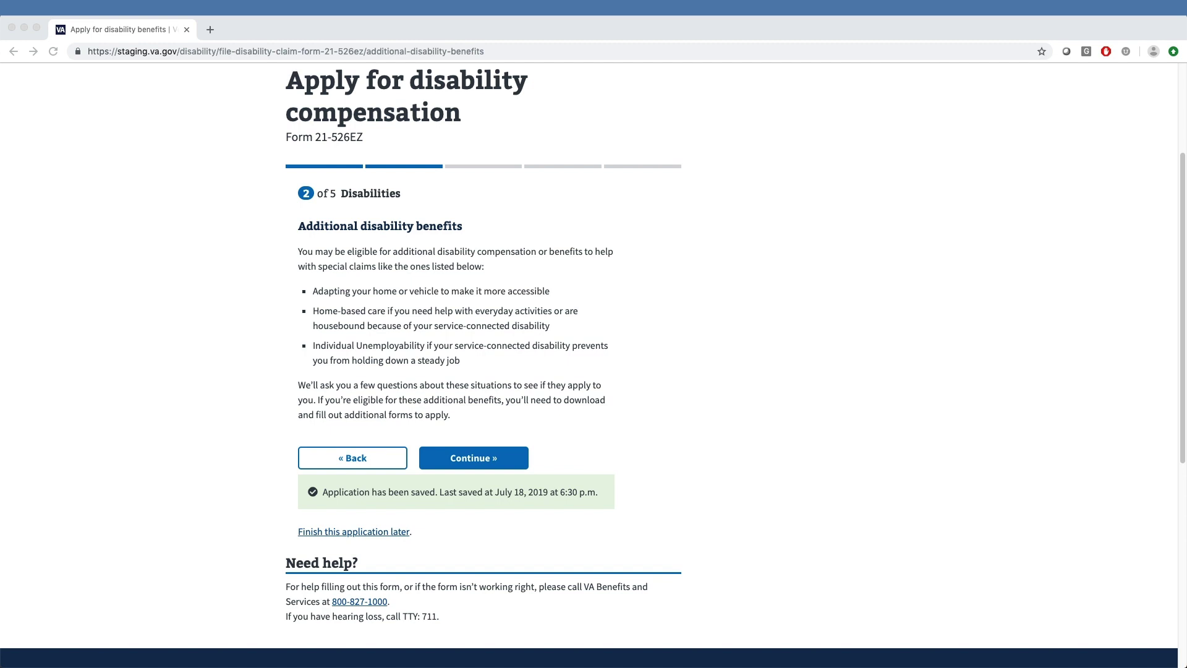
- Answer Yes for home modification help, No for car modification, and Yes for aid and attendance
click(485, 461)
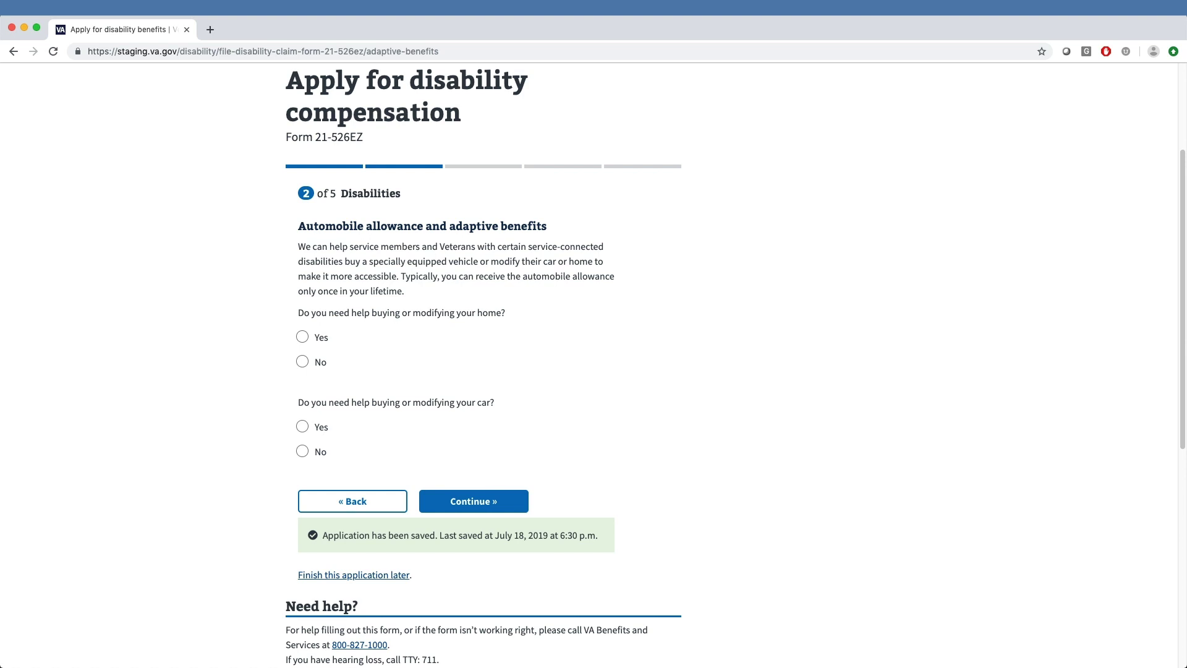
click(303, 337)
click(302, 452)
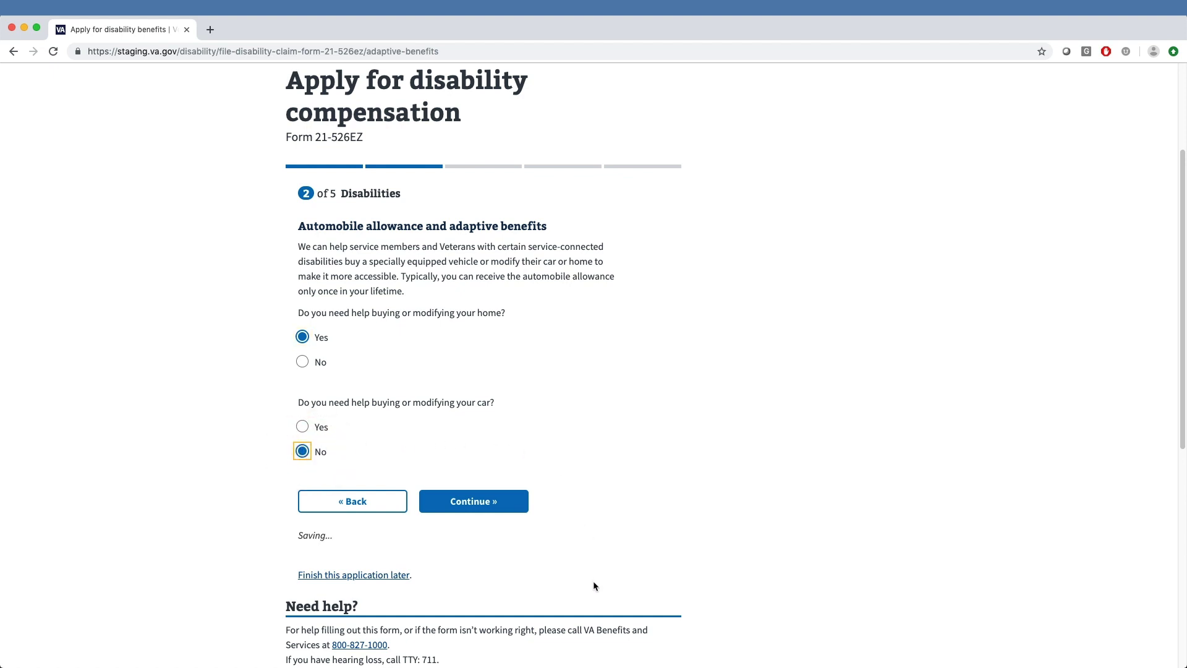
click(474, 501)
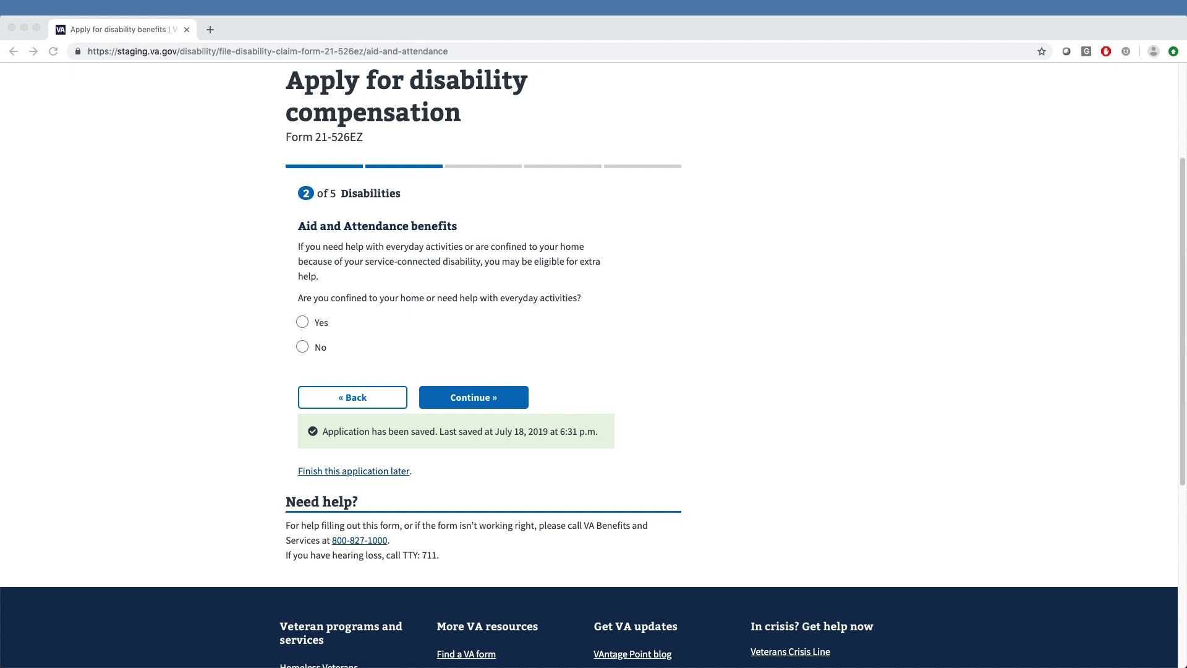
click(302, 321)
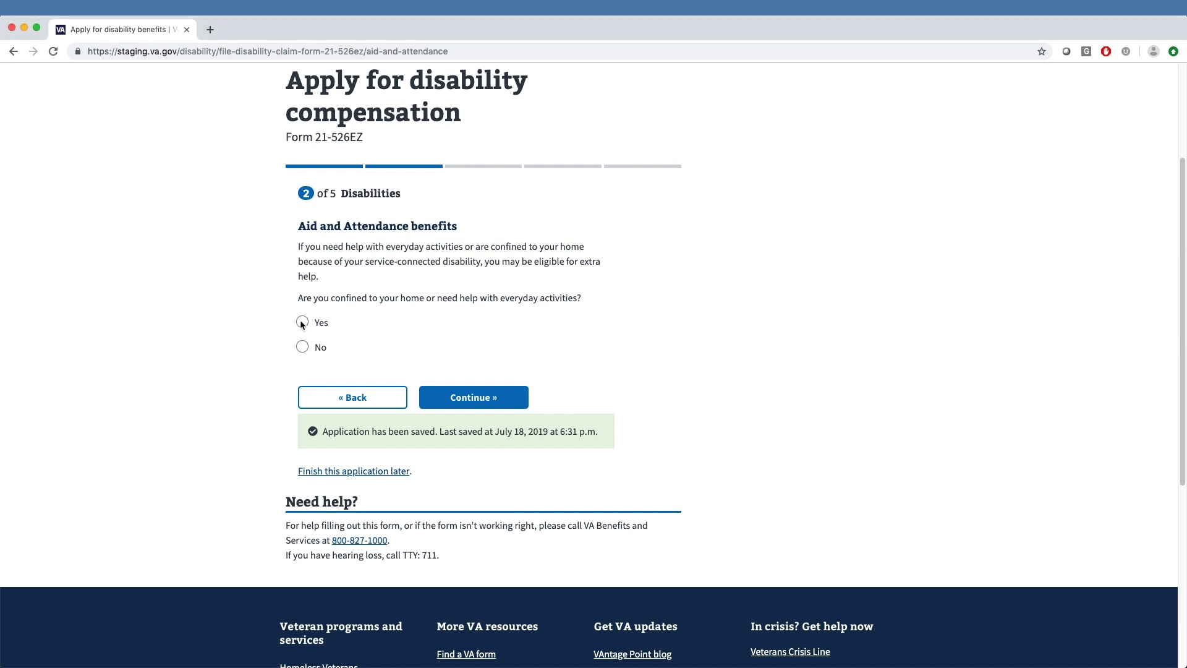
- Submit the aid and attendance answer and answer No to Individual Unemployability
click(498, 399)
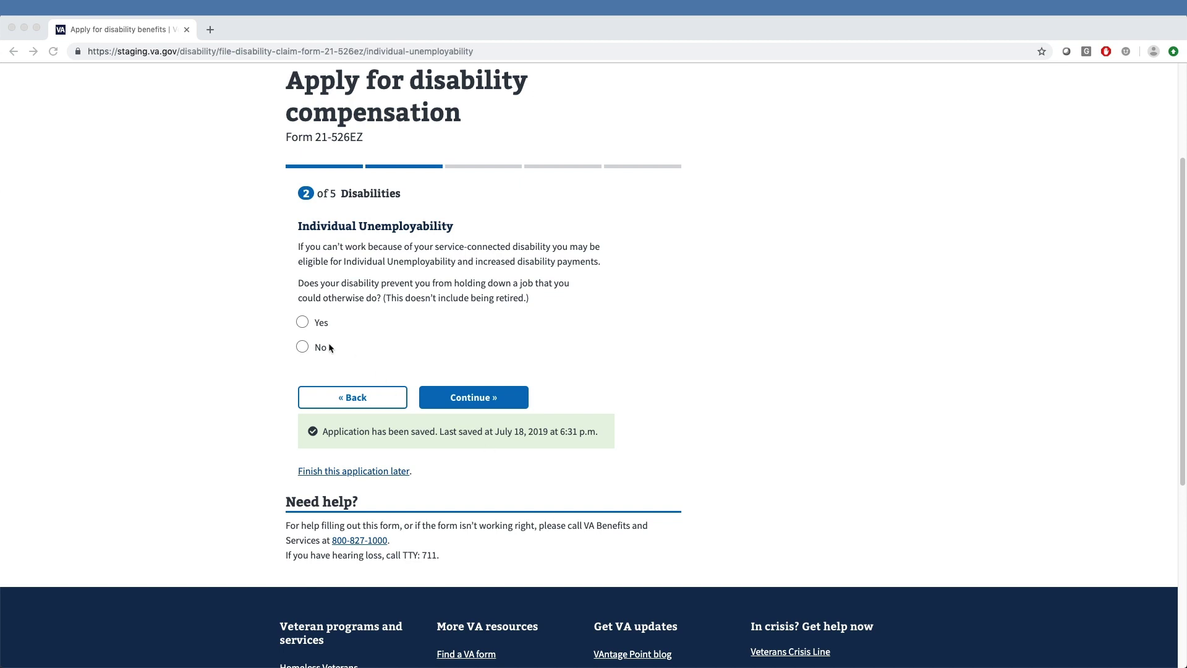
click(302, 346)
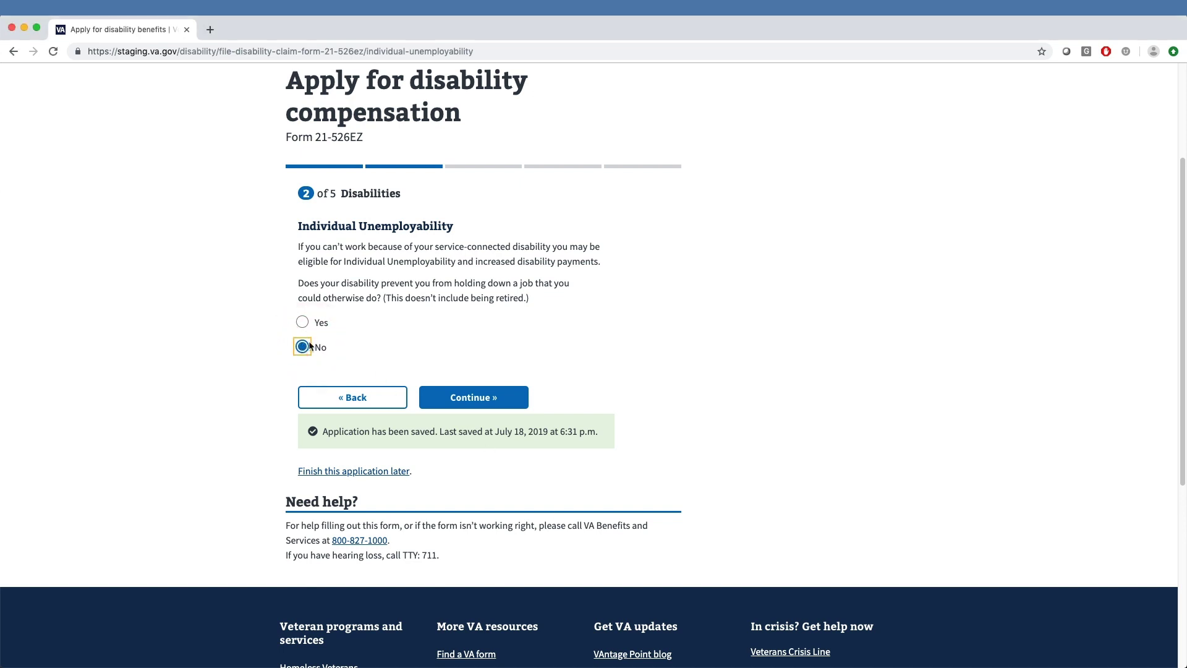
click(473, 396)
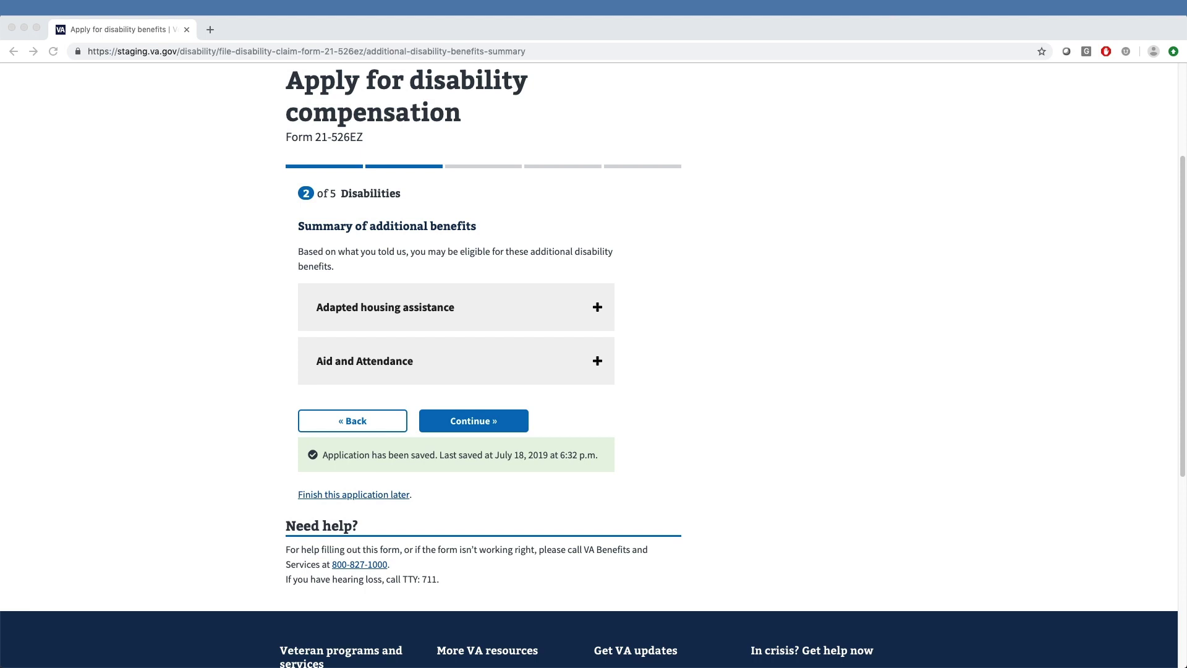
- Expand the Adapted housing assistance and Aid and Attendance details in the benefits summary
click(600, 308)
click(597, 230)
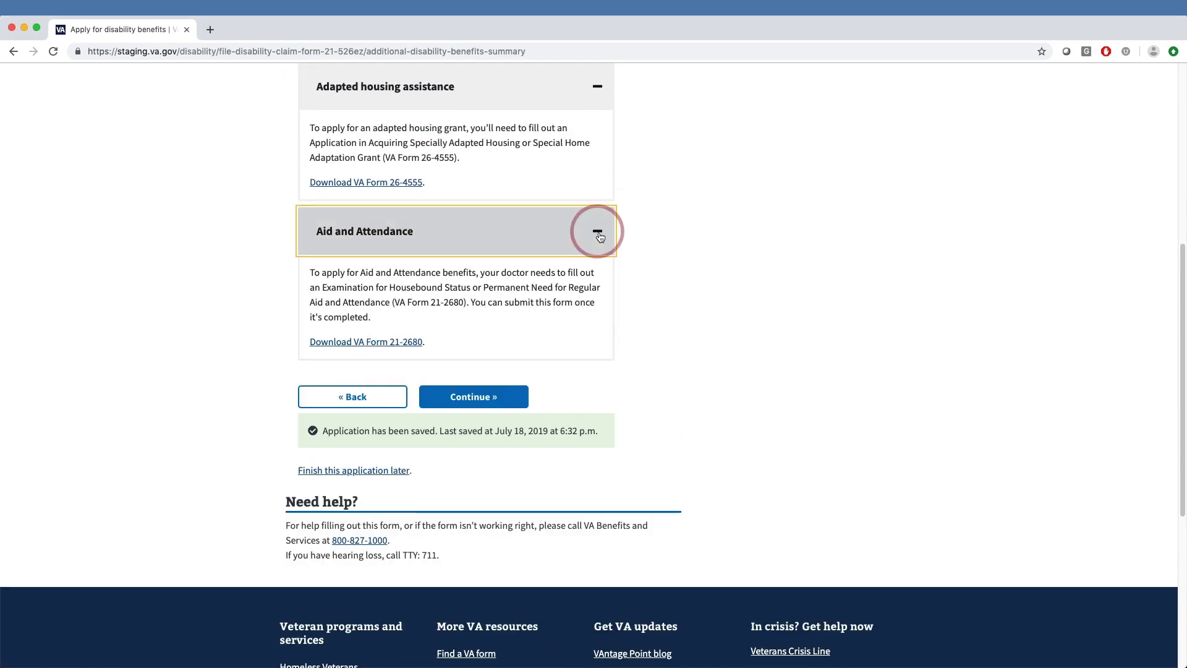
scroll(655, 278, up, 2)
scroll(656, 278, up, 3)
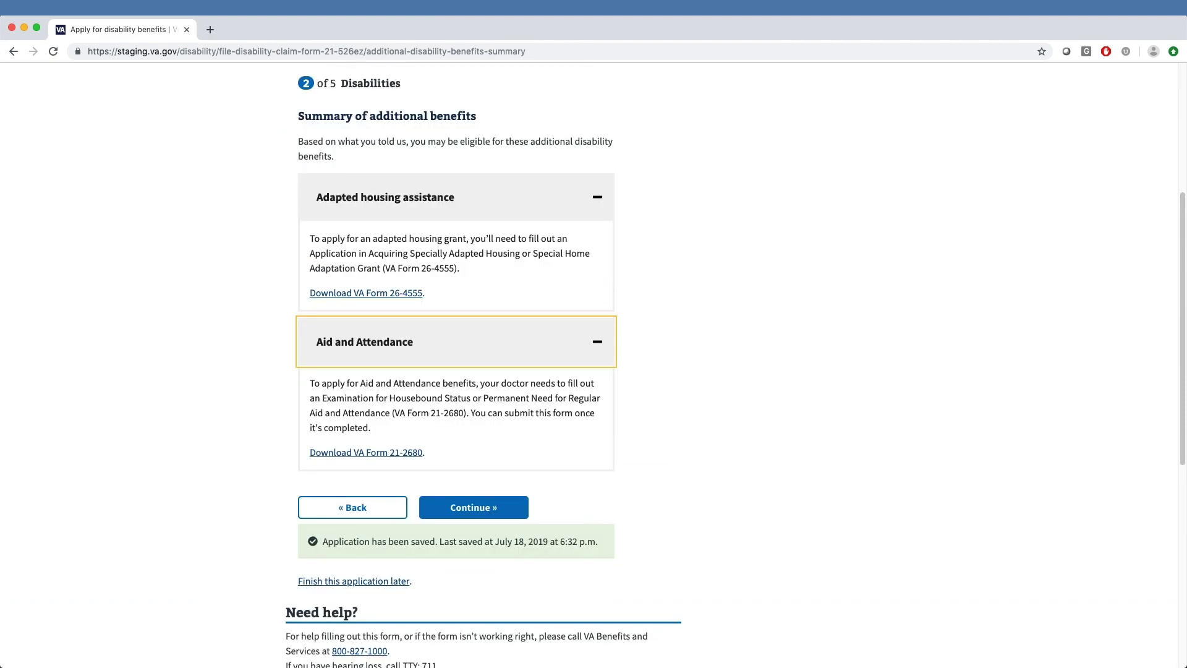
- Continue to the Summary of disabilities page listing Headaches, Back Injury and PTSD (Combat)
click(480, 505)
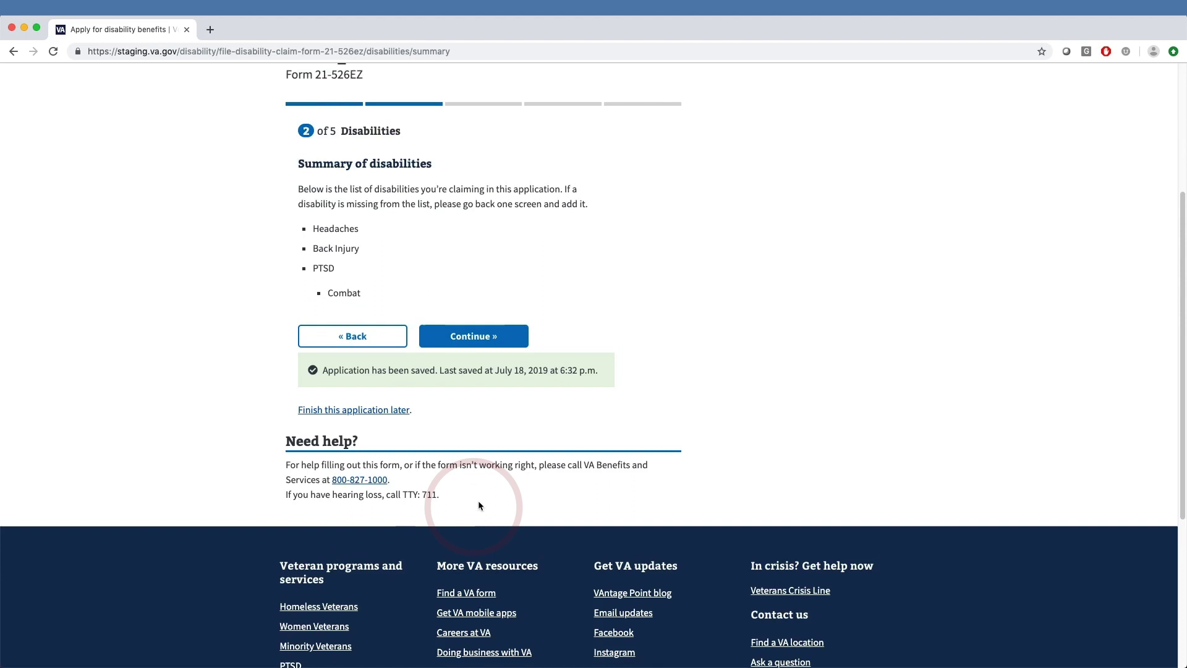